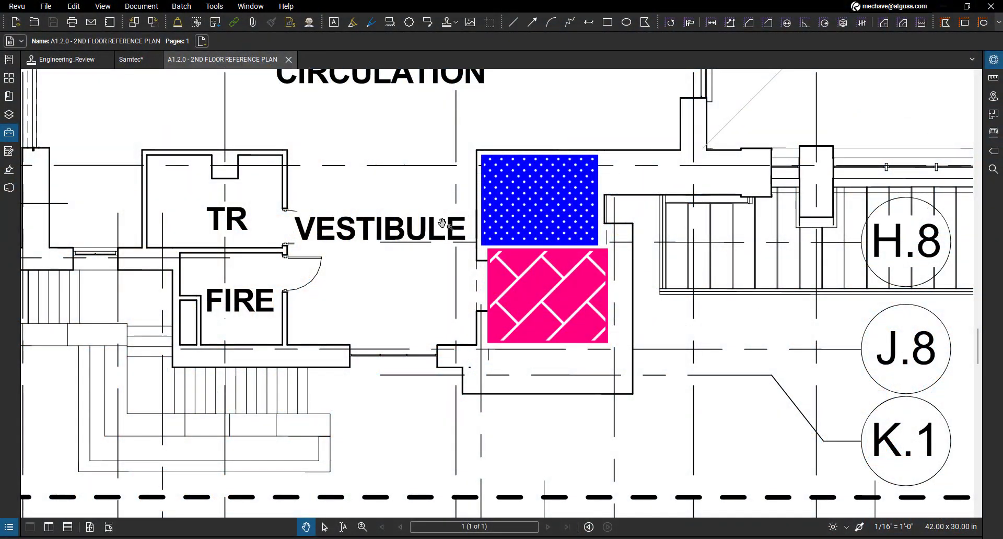
- Check the Carpet and Tile tools in the Tool Chest, then show the Markups List with the flooring measurements
scroll(504, 292, down, 5)
scroll(517, 282, up, 5)
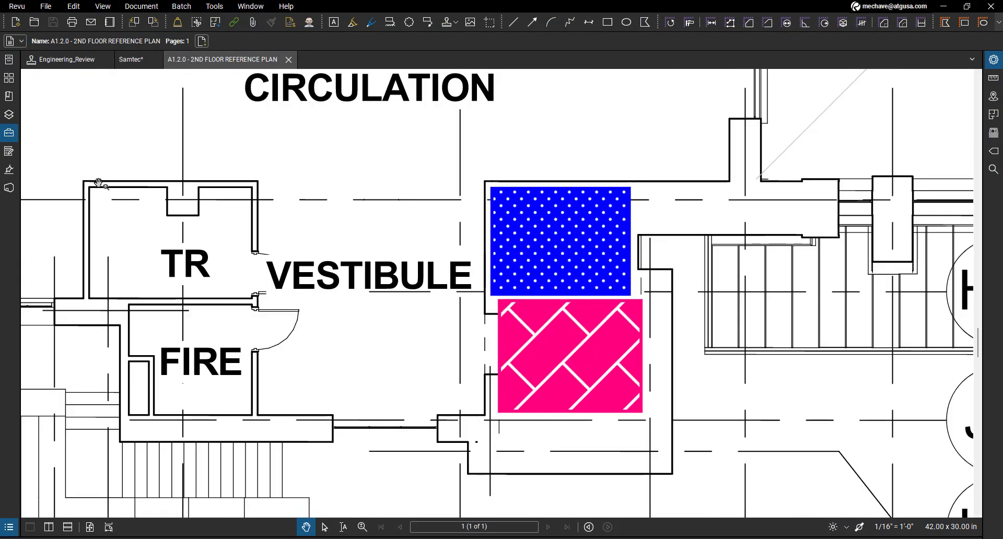
click(9, 133)
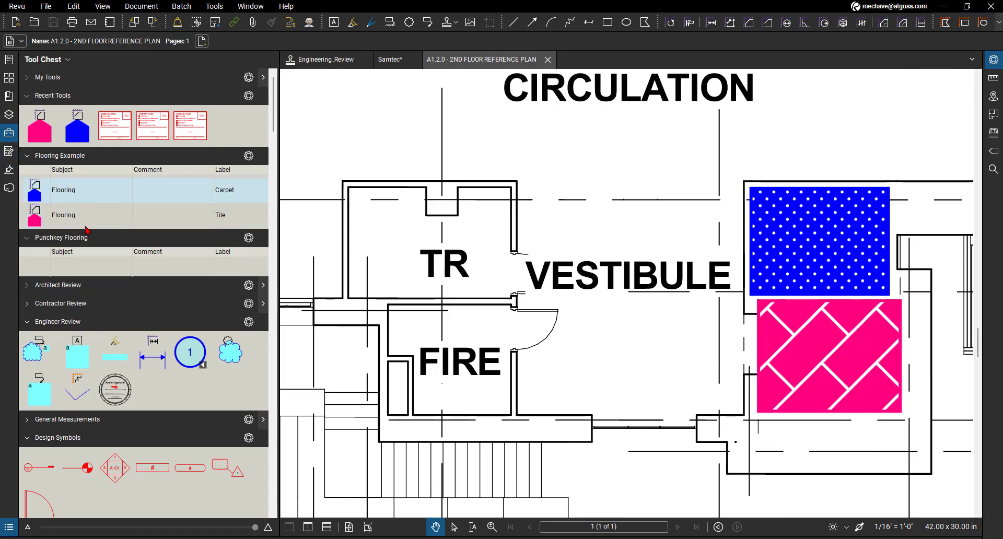
click(9, 133)
click(8, 527)
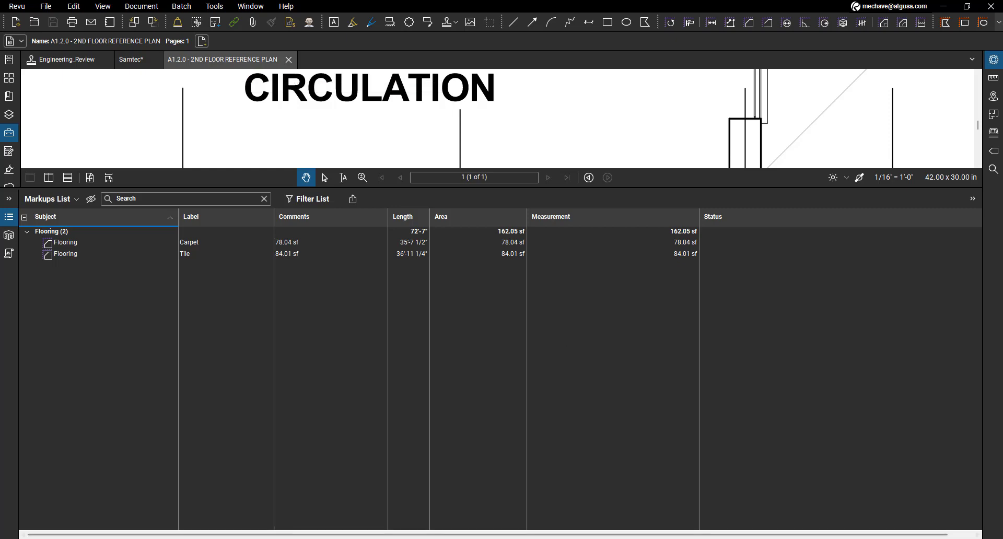
- Switch to the Excel workbook and select Carpet's Measurement cell, B2
click(669, 490)
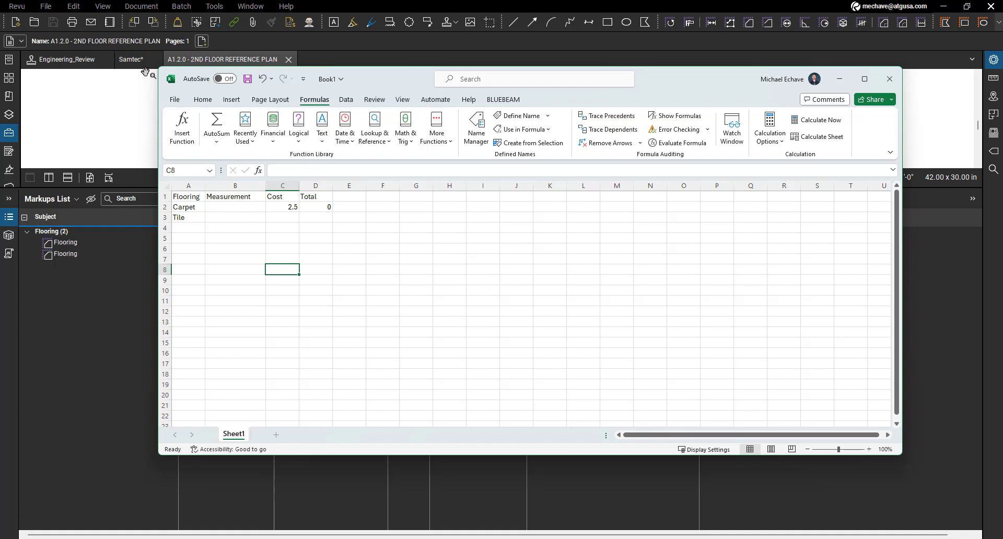
click(238, 206)
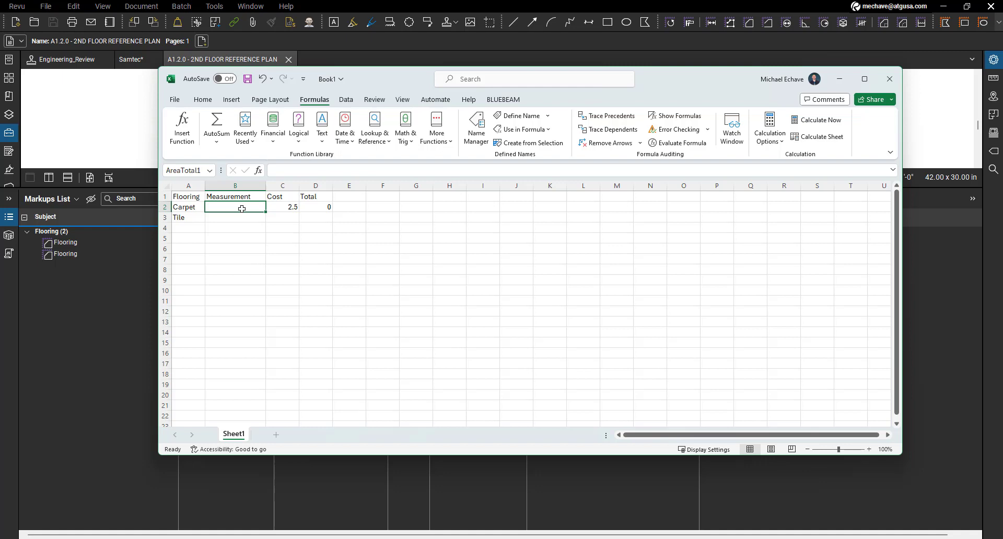
right_click(249, 205)
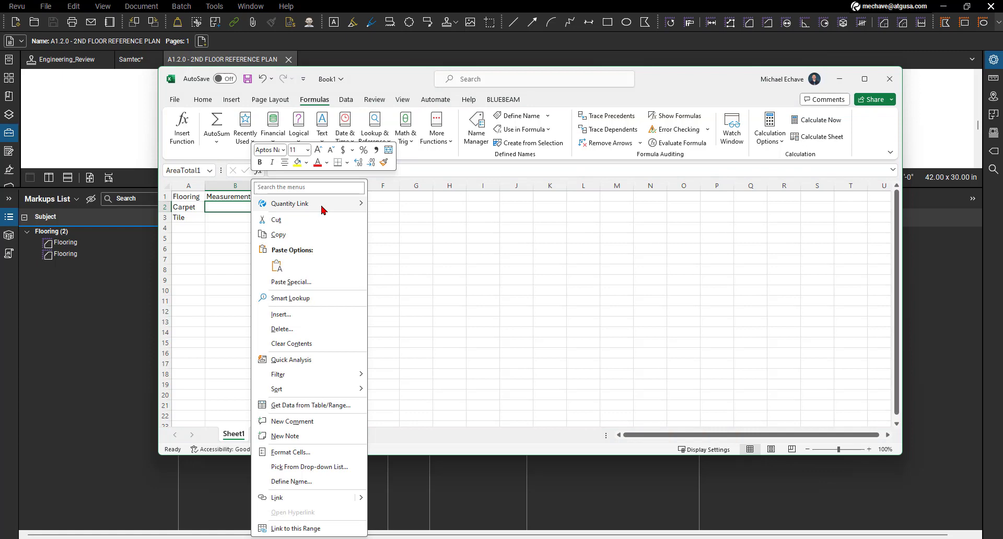
mouse_move(323, 209)
click(403, 208)
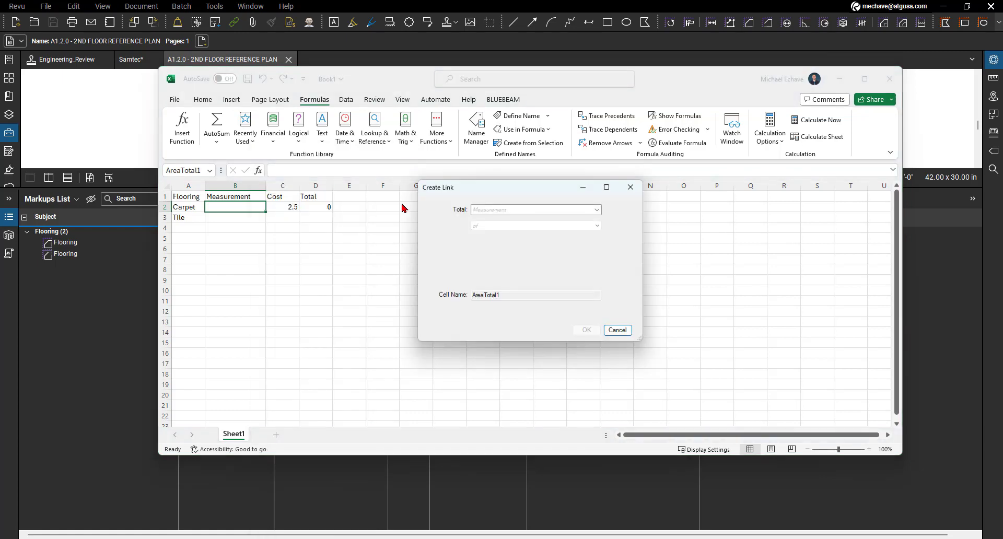
drag(459, 187, 388, 186)
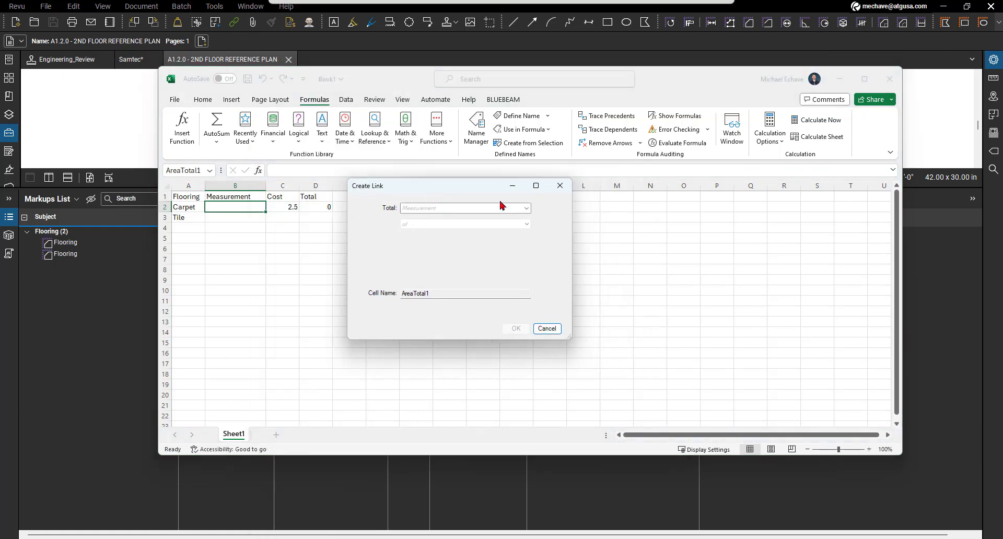
click(560, 186)
right_click(256, 207)
mouse_move(320, 203)
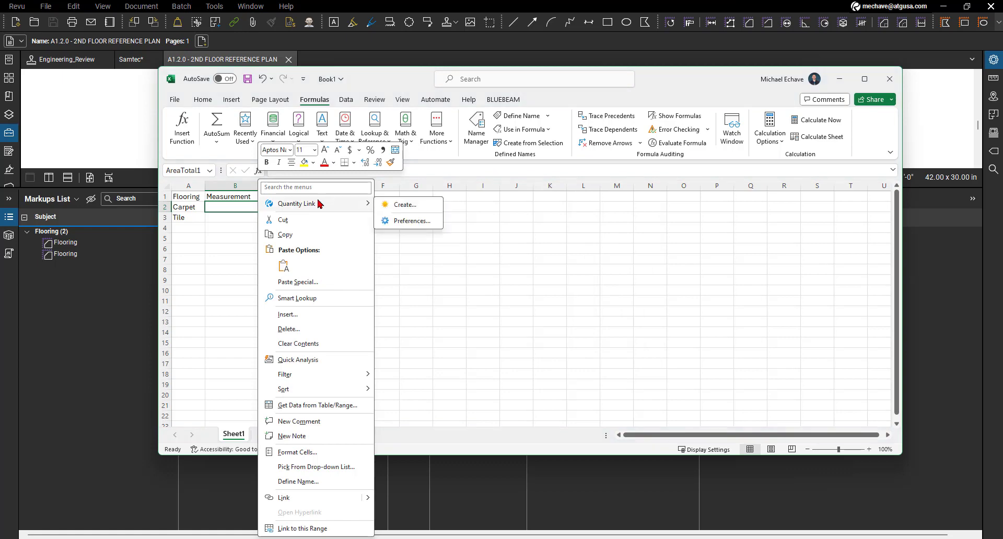
click(410, 221)
click(607, 217)
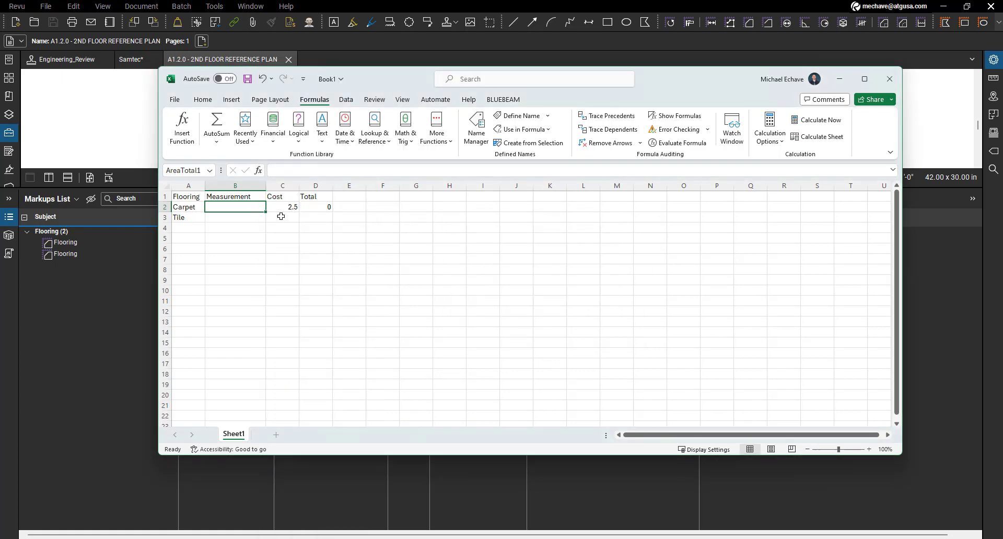
- Start a new Quantity Link in the carpet's Measurement cell with Area as the total
right_click(257, 206)
mouse_move(316, 206)
click(408, 210)
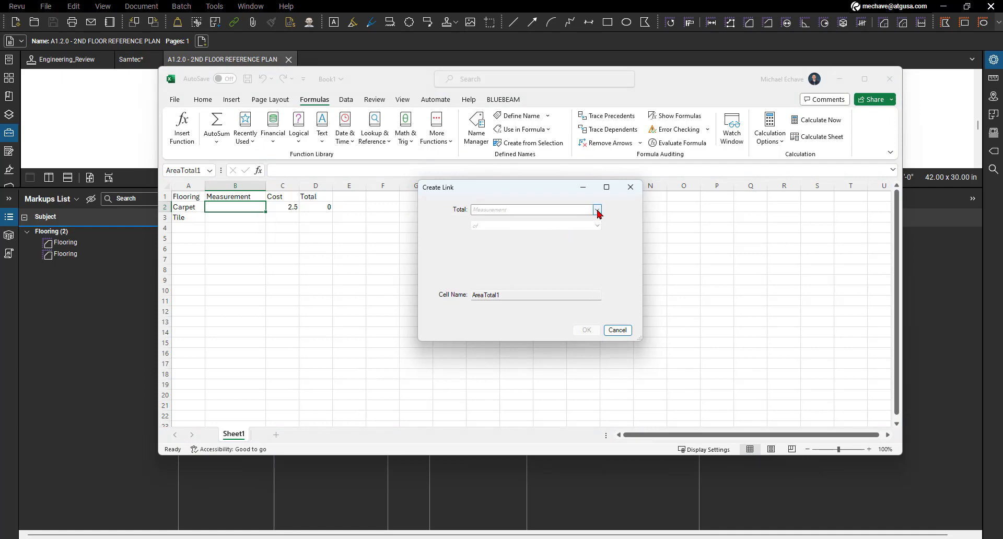
click(597, 210)
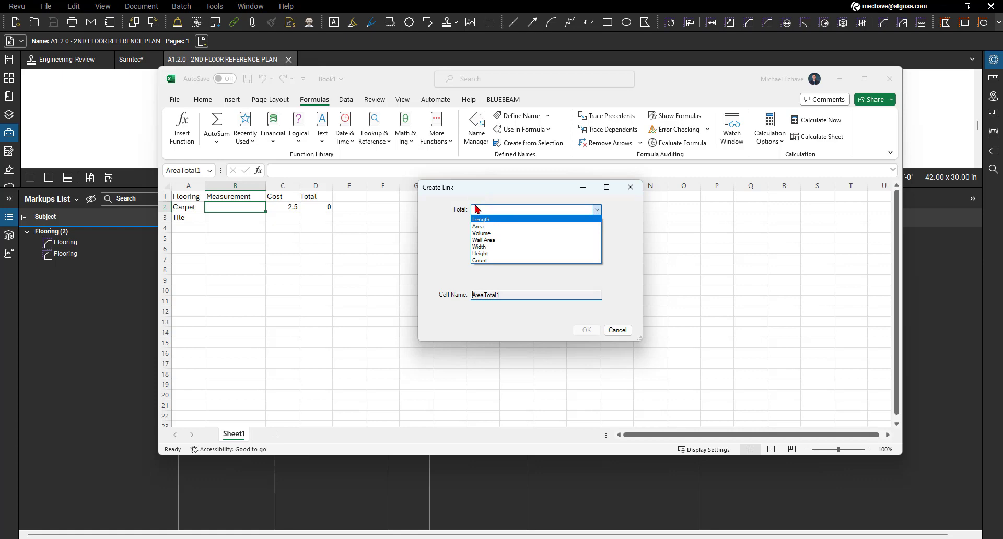
click(496, 228)
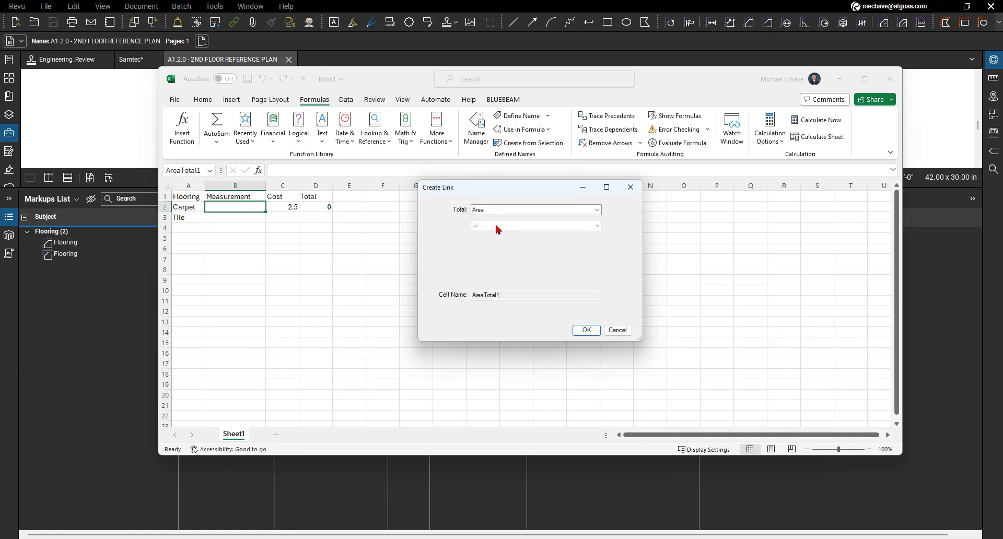
- Filter the Quantity Link by the label Carpet and create the link
click(576, 227)
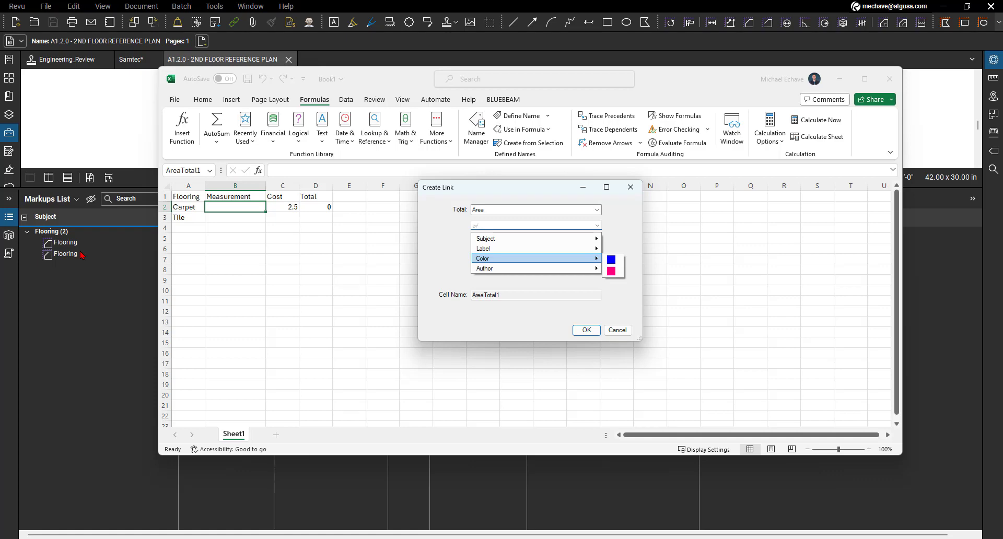
mouse_move(504, 252)
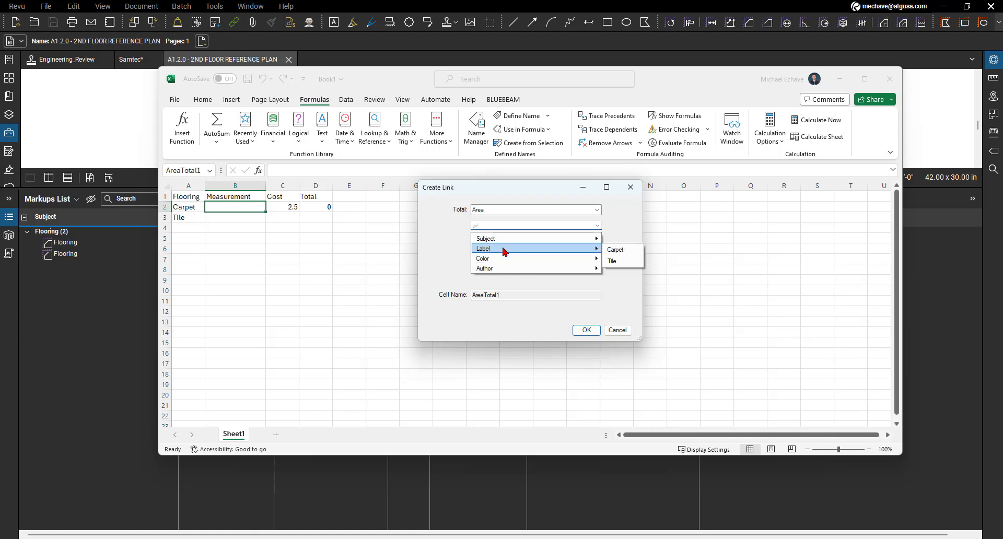
click(616, 254)
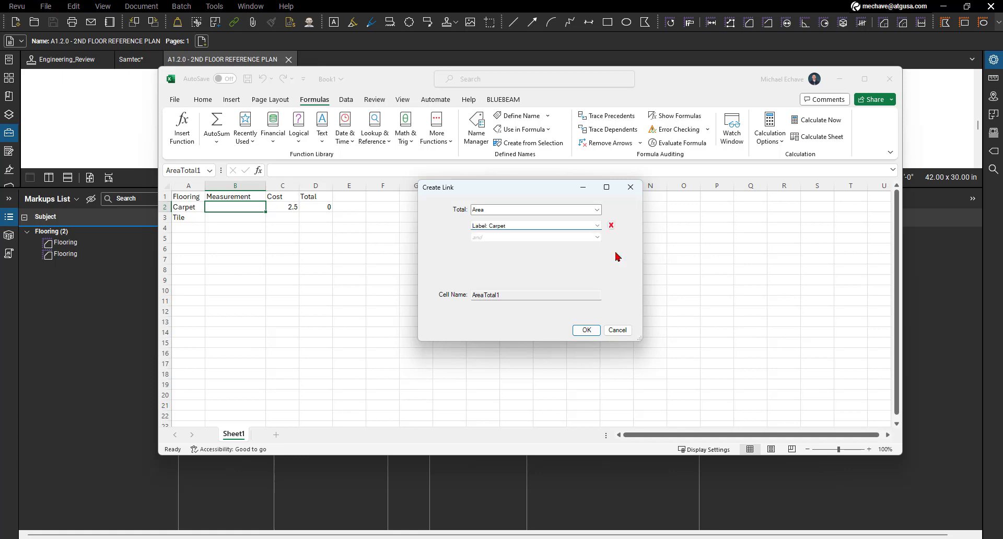
click(566, 237)
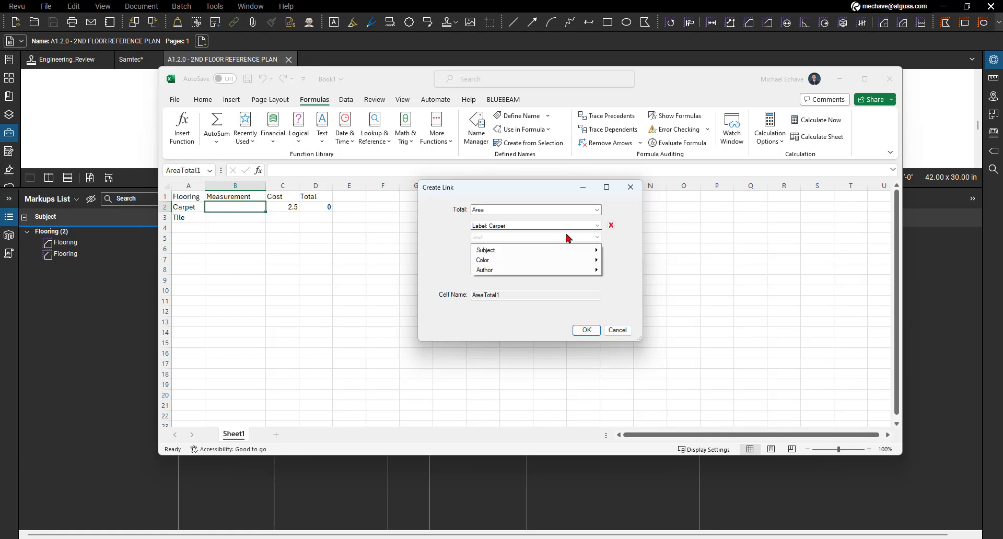
click(614, 246)
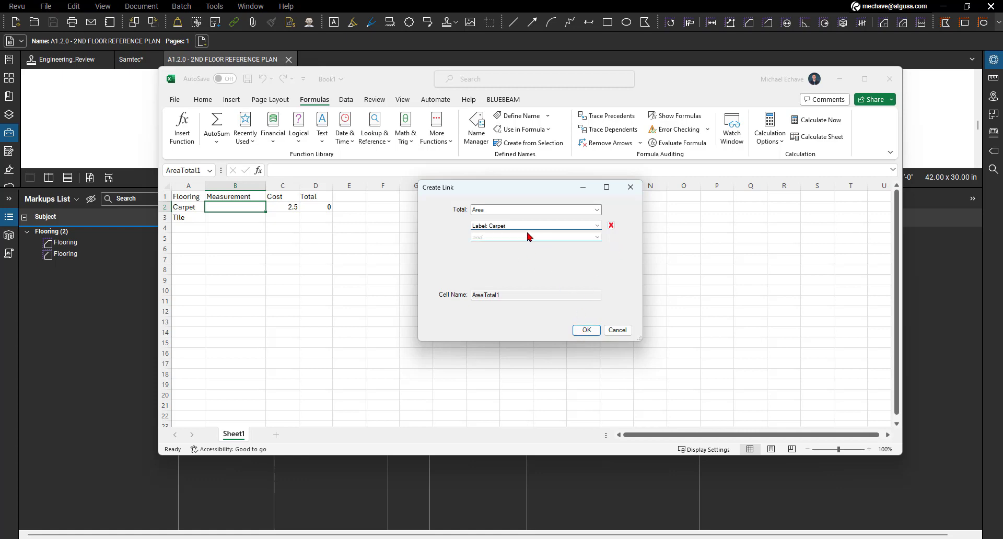
click(586, 329)
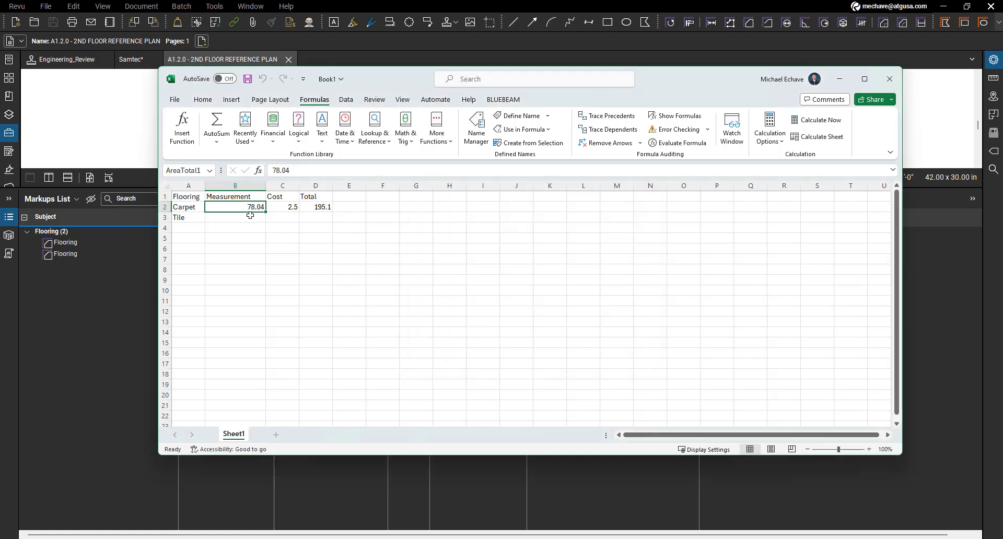
- Compare the linked carpet measurement with the Markups List and review the source files linked to the workbook
mouse_move(370, 84)
mouse_down()
mouse_move(431, 168)
mouse_move(431, 198)
mouse_move(409, 217)
mouse_move(398, 121)
mouse_move(375, 289)
mouse_up()
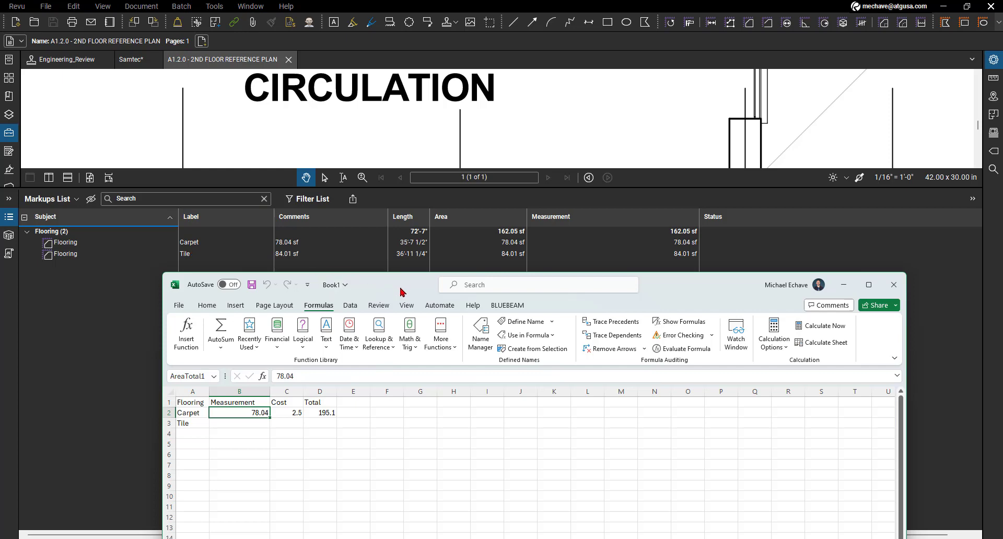
drag(402, 292, 387, 122)
right_click(234, 242)
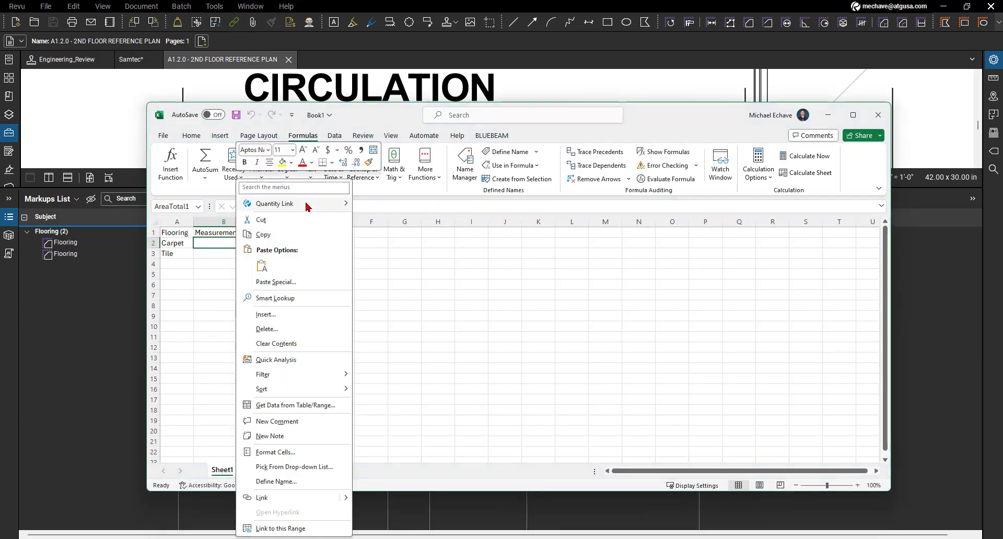
mouse_move(308, 205)
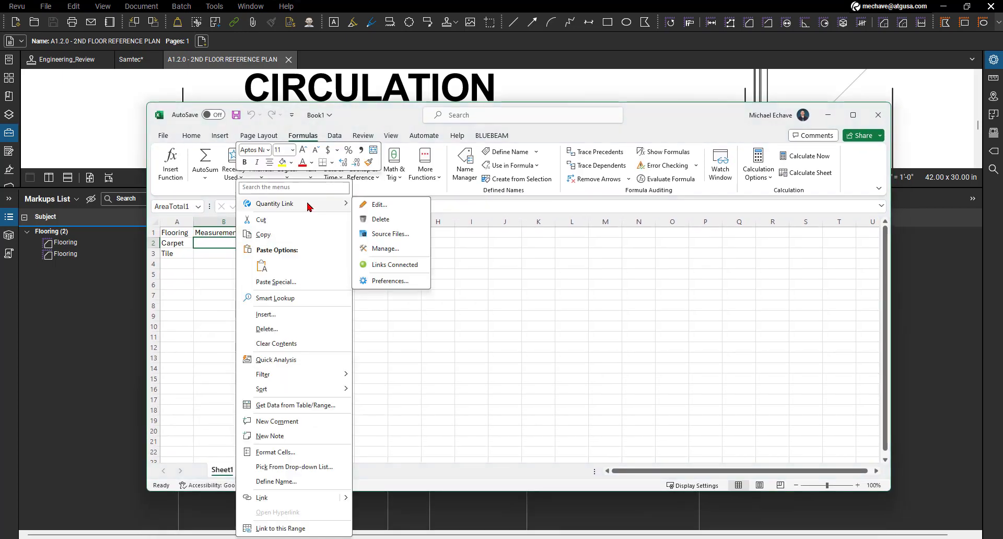
click(394, 235)
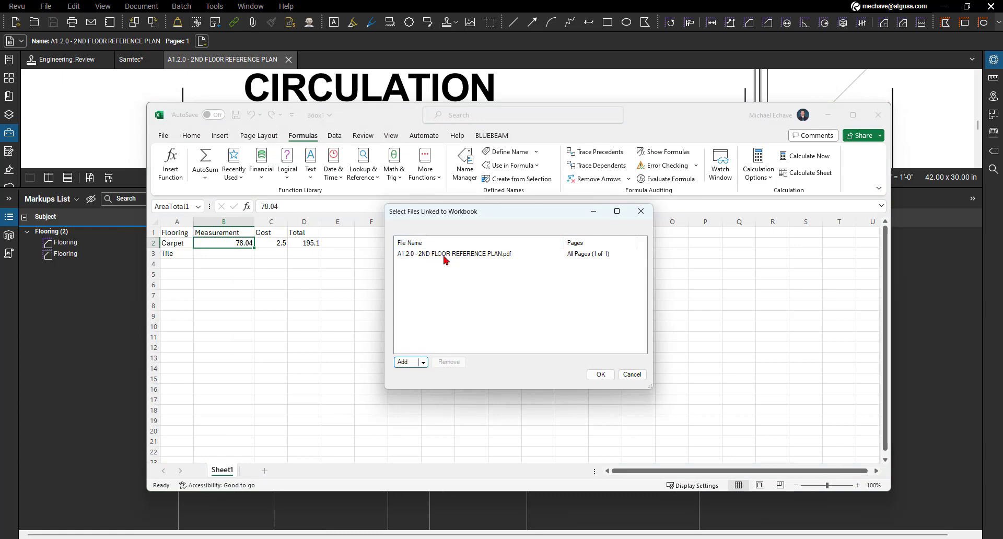
click(423, 364)
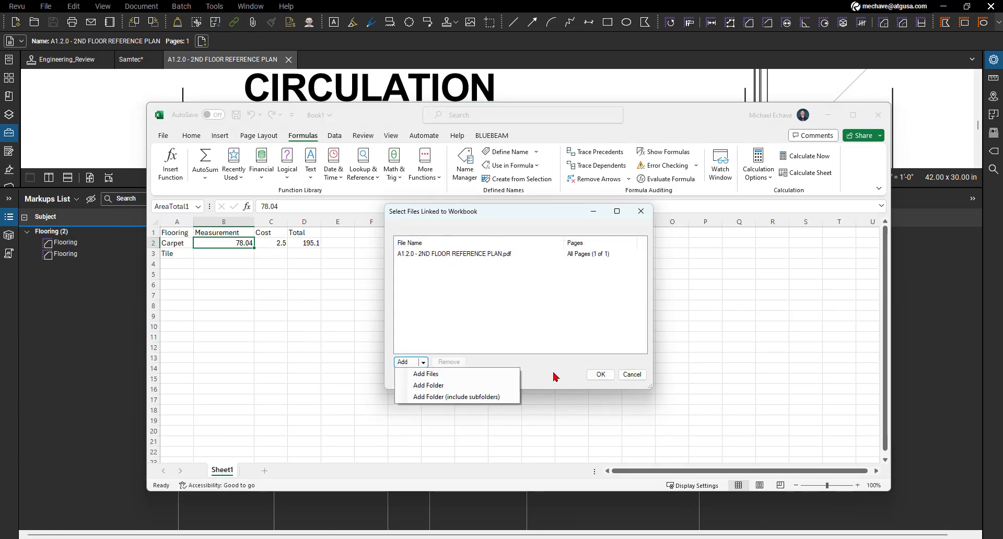
click(601, 374)
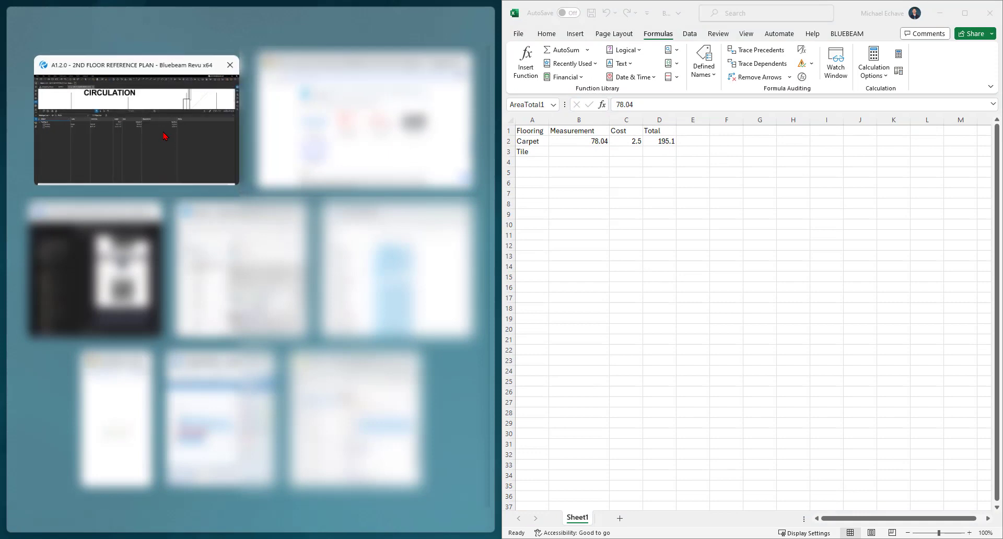
- Arrange Revu beside the Excel workbook, with the flooring markups in view above a shortened Markups List
click(168, 134)
mouse_move(450, 64)
mouse_down()
mouse_move(266, 44)
mouse_move(322, 19)
mouse_up()
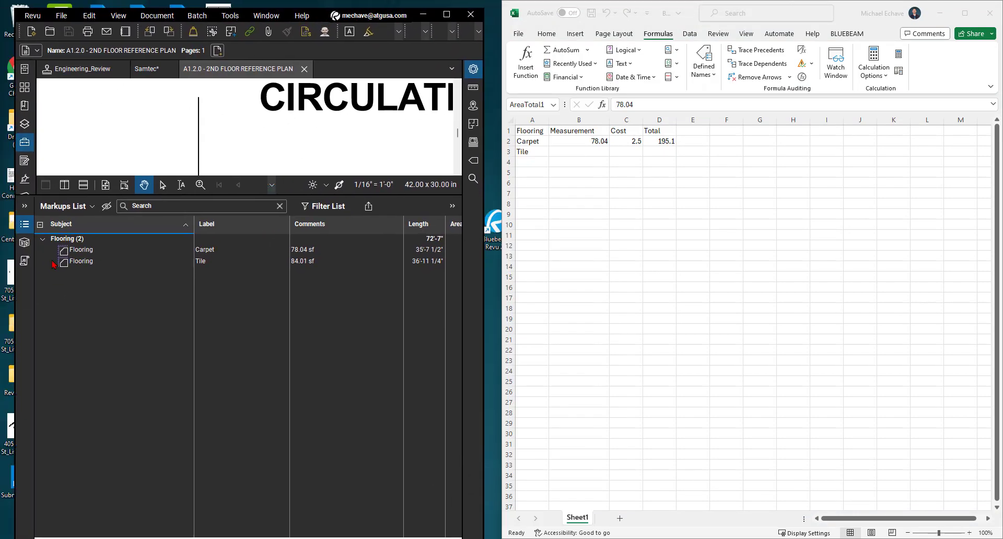
click(25, 225)
scroll(260, 246, up, 5)
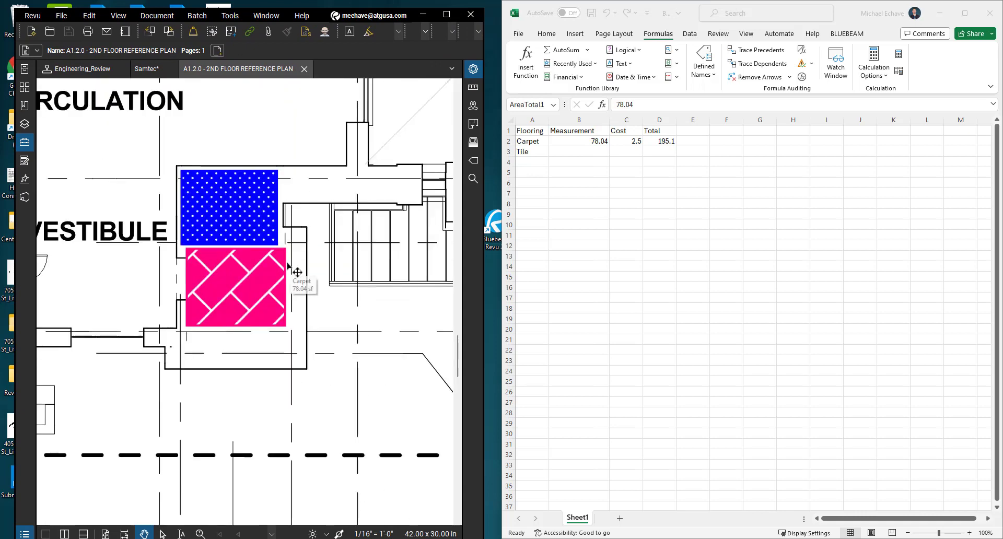
click(25, 533)
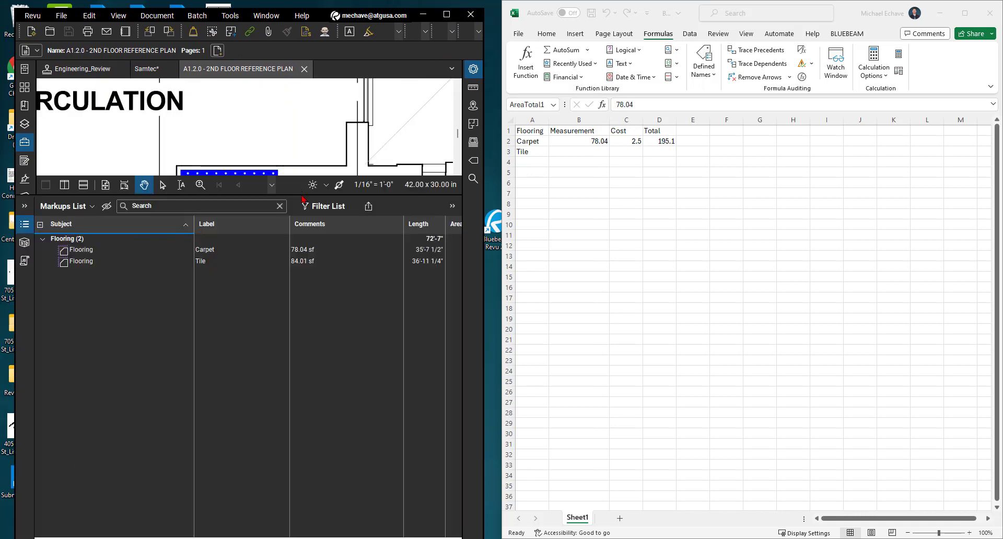
drag(303, 199, 298, 430)
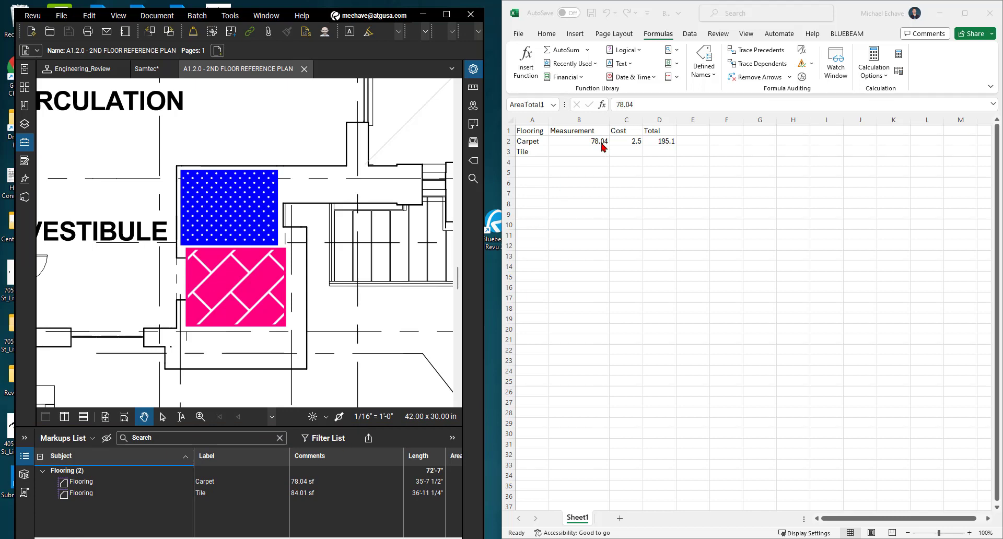
- Reshape the blue carpet area by moving its lower-left vertex inward, reducing it to about 50 sf
click(215, 230)
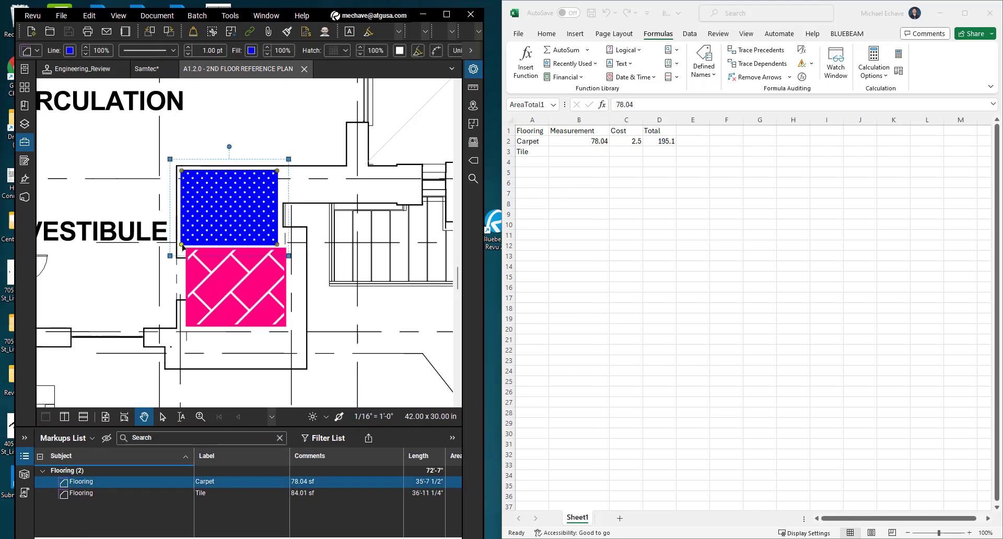
drag(181, 244, 197, 222)
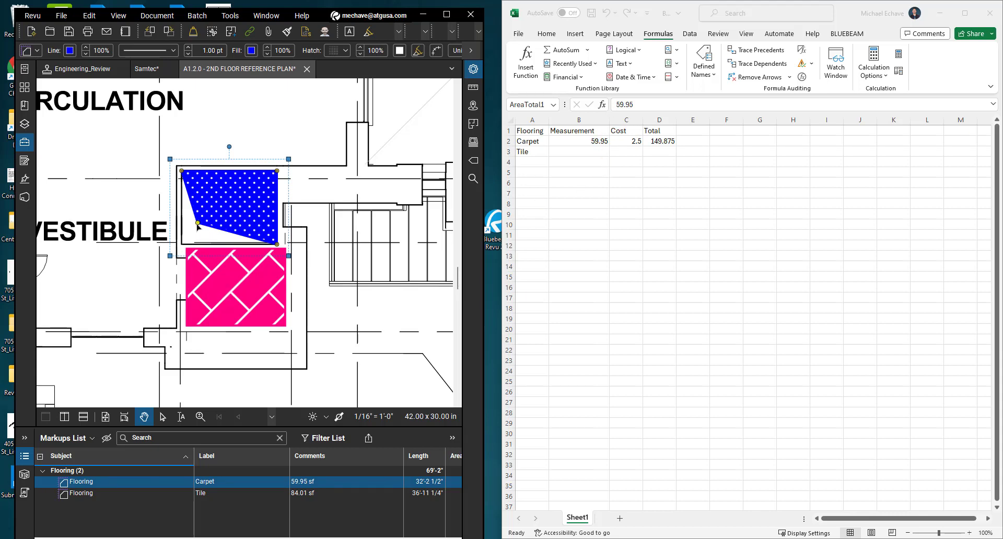
drag(197, 222, 215, 216)
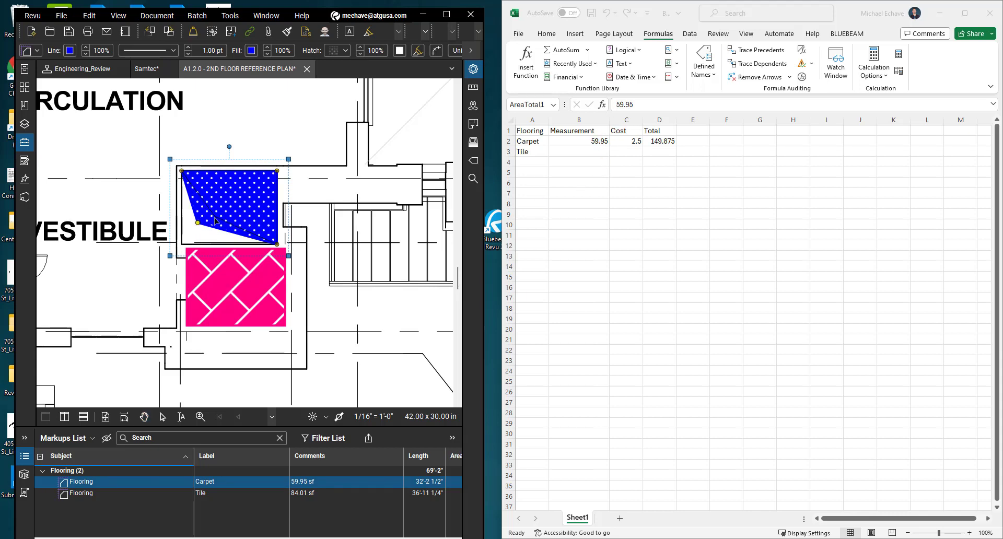
- Draw a second rectangular Carpet area about 5'-9" by 8'-2" in the TR room using the Flooring Example tool
click(24, 141)
click(82, 208)
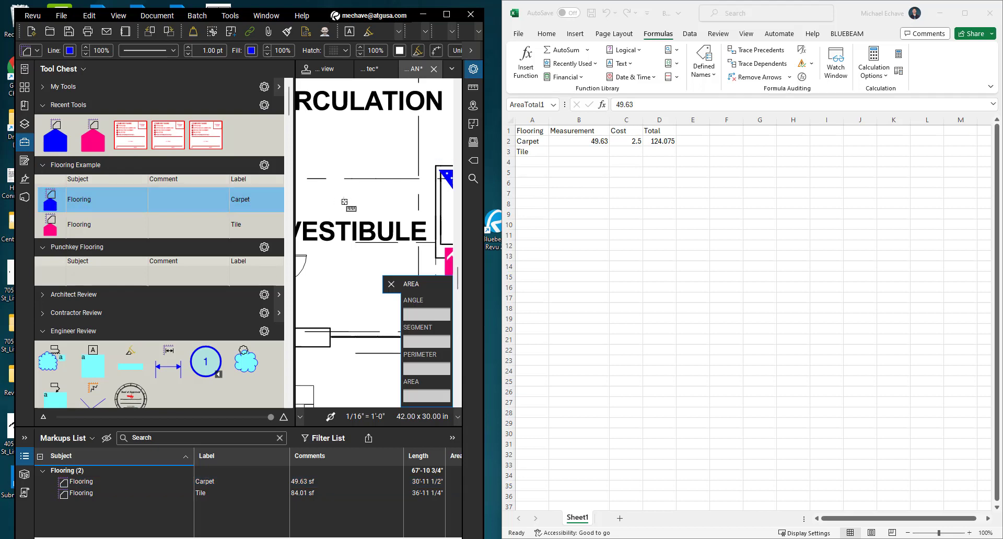
scroll(314, 155, down, 3)
scroll(313, 155, up, 3)
drag(313, 155, 360, 220)
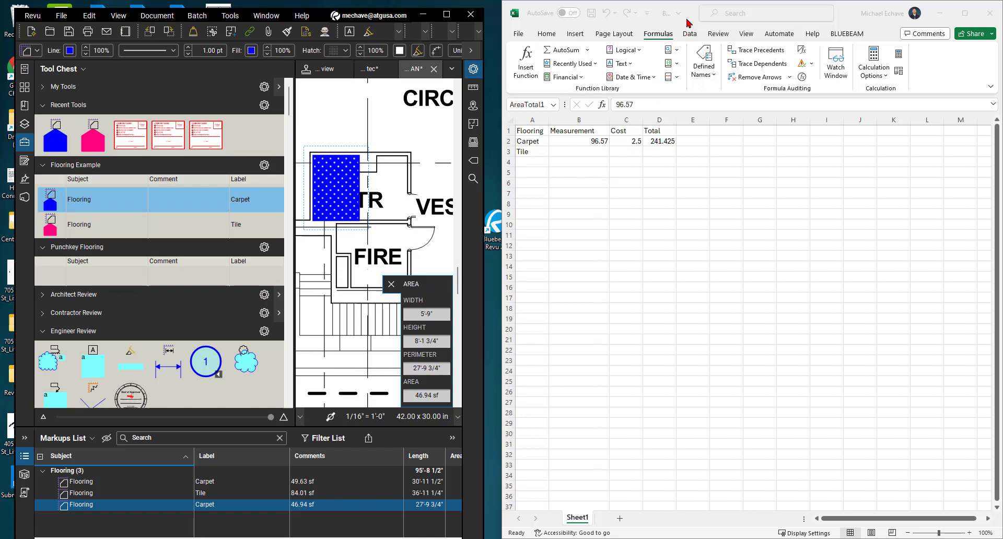
- Move the Excel window out of its side-by-side position so it is wider again
drag(688, 17, 340, 8)
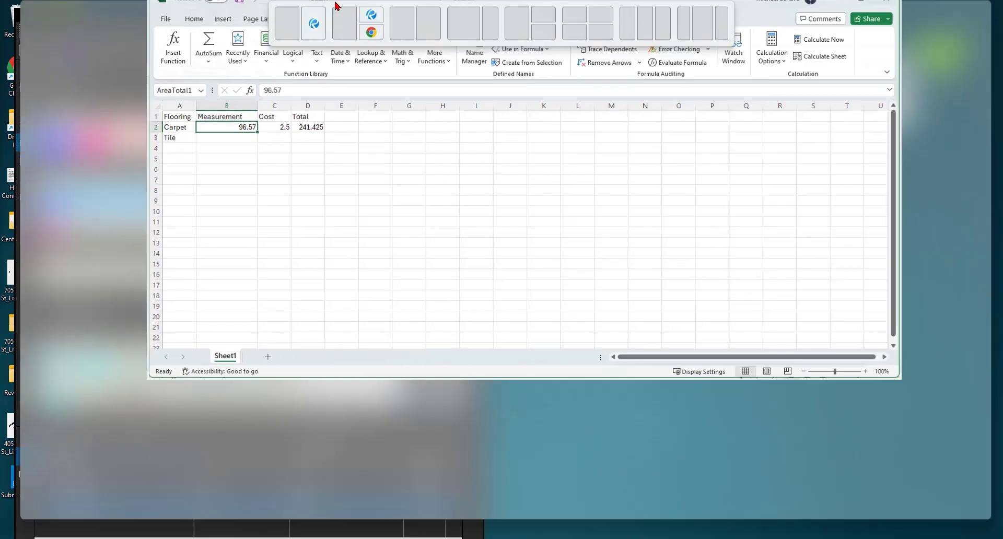